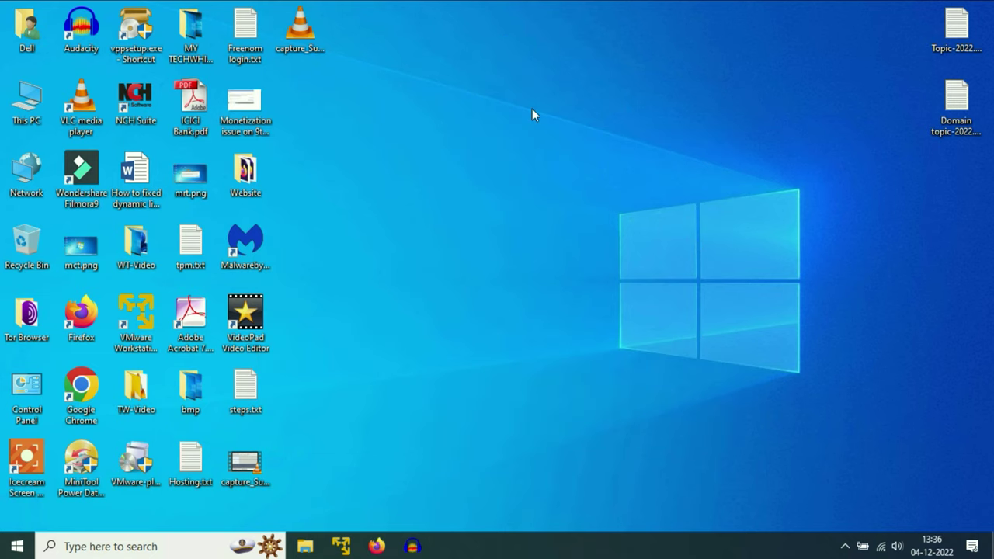
Open Task Manager and review the programs that launch at startup, selecting the Skype entry.
right_click(747, 545)
left_click(759, 473)
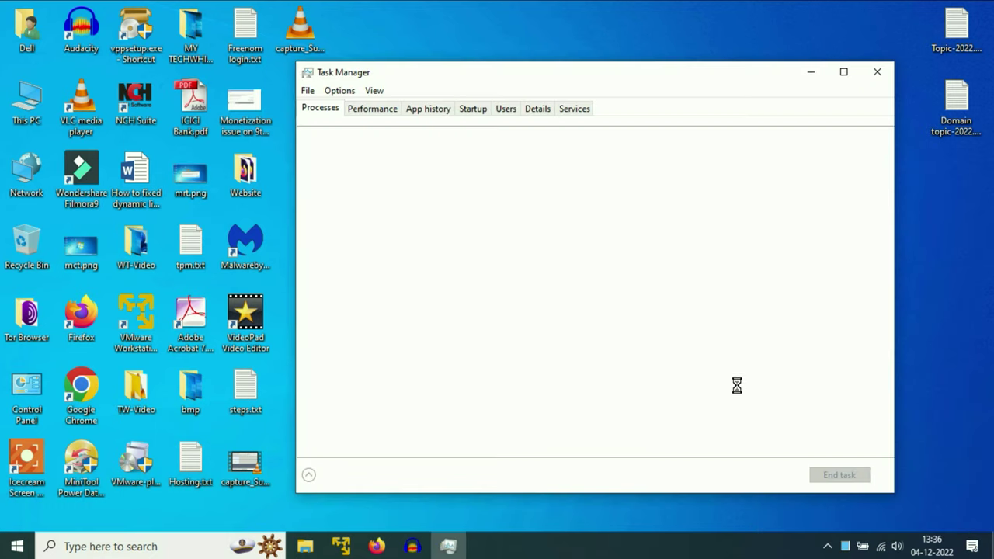
left_click(478, 115)
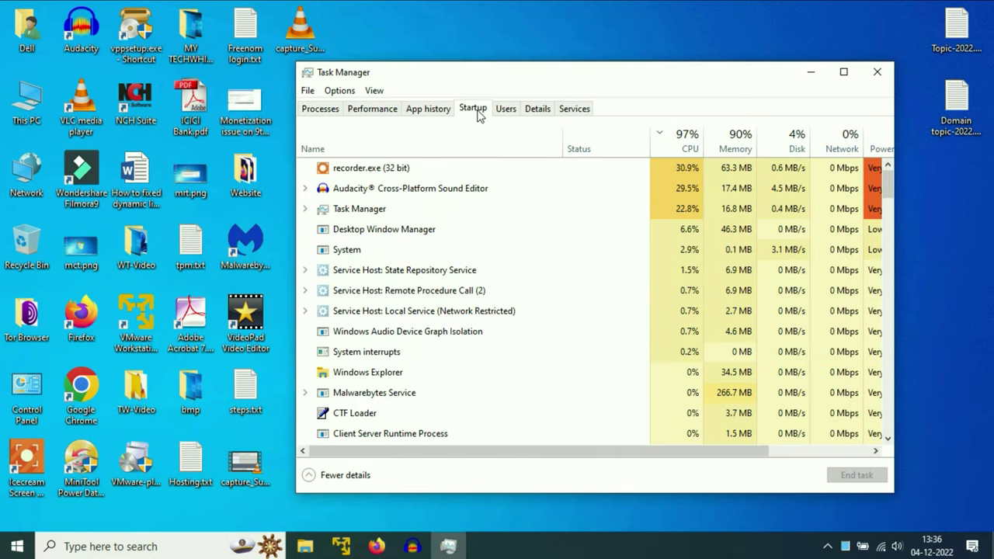
left_click_drag(566, 80, 591, 45)
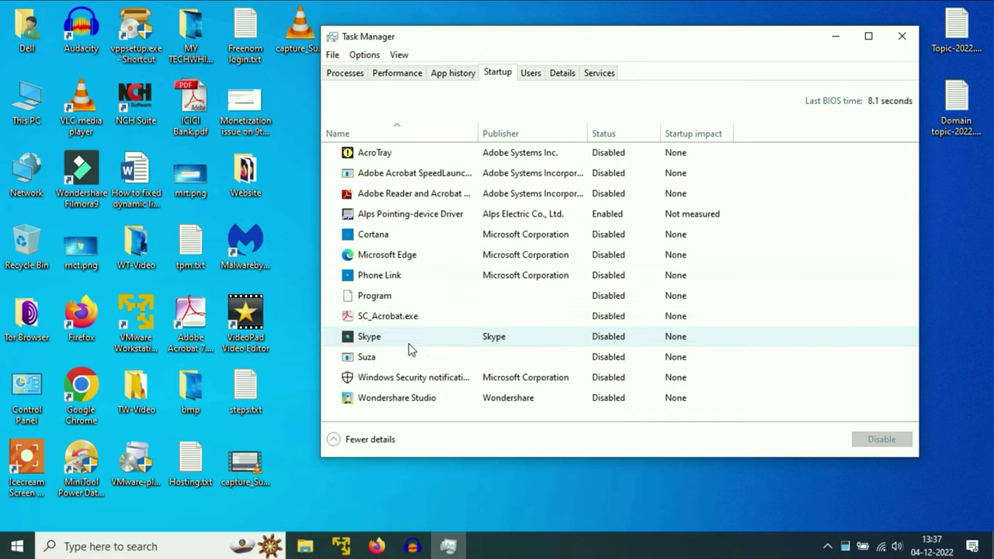
left_click(381, 343)
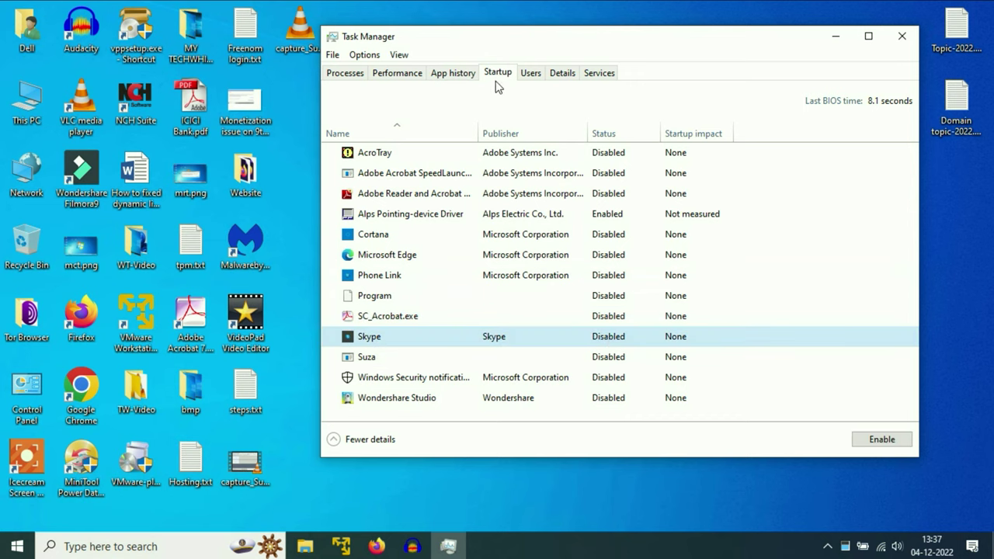
left_click_drag(492, 46, 530, 49)
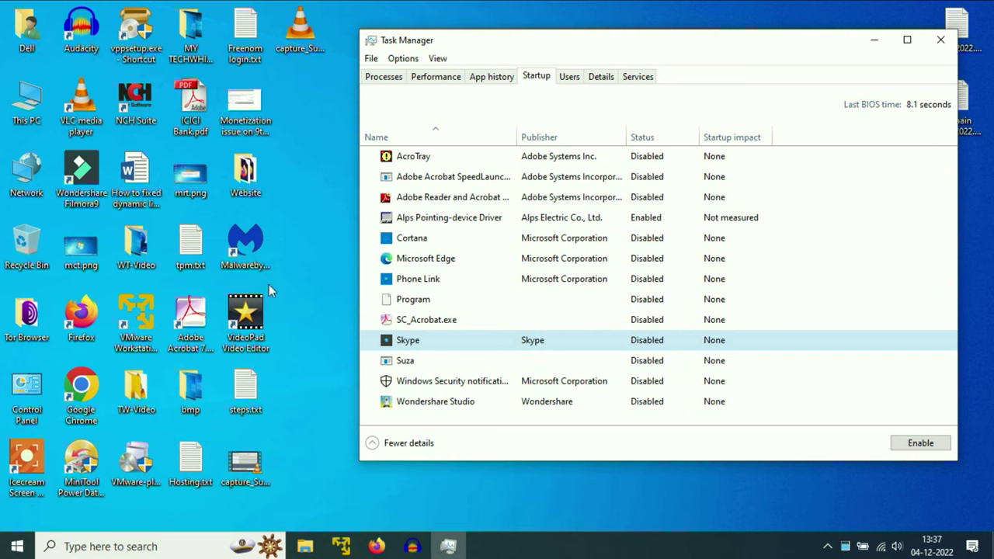
left_click_drag(676, 49, 566, 29)
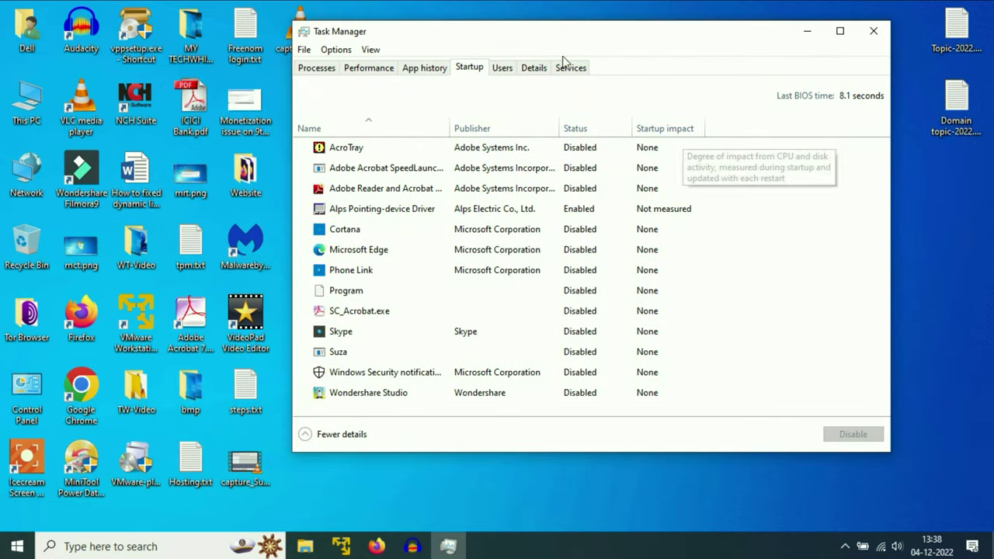
Examine the running processes sorted by highest CPU usage, select Audacity, and close Task Manager.
left_click(318, 70)
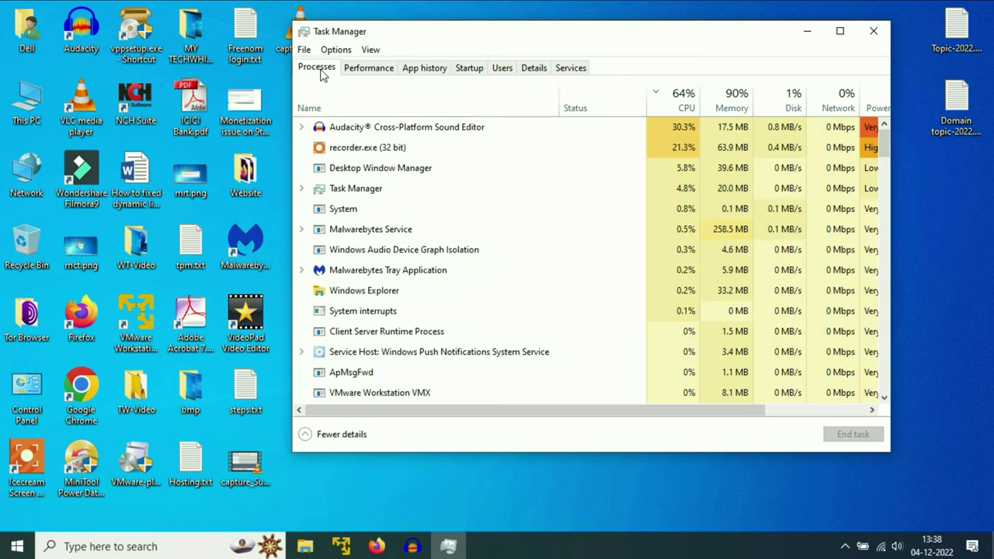
scroll(463, 181, "down", 3)
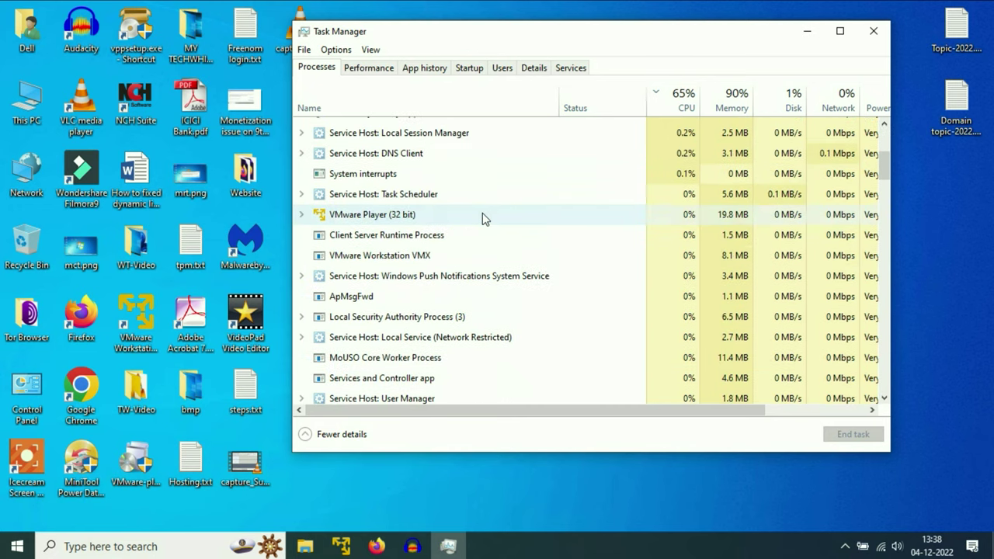
scroll(482, 213, "up", 2)
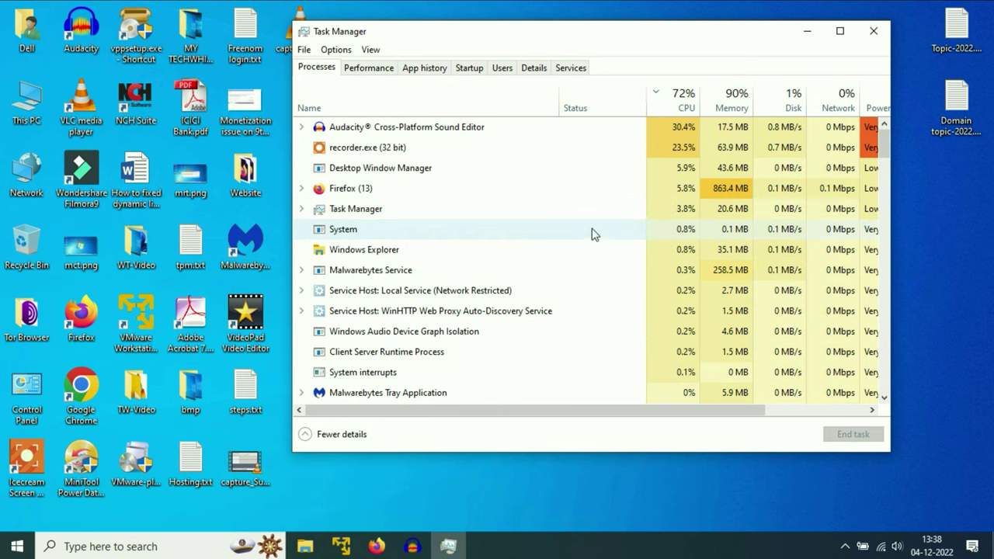
left_click(683, 111)
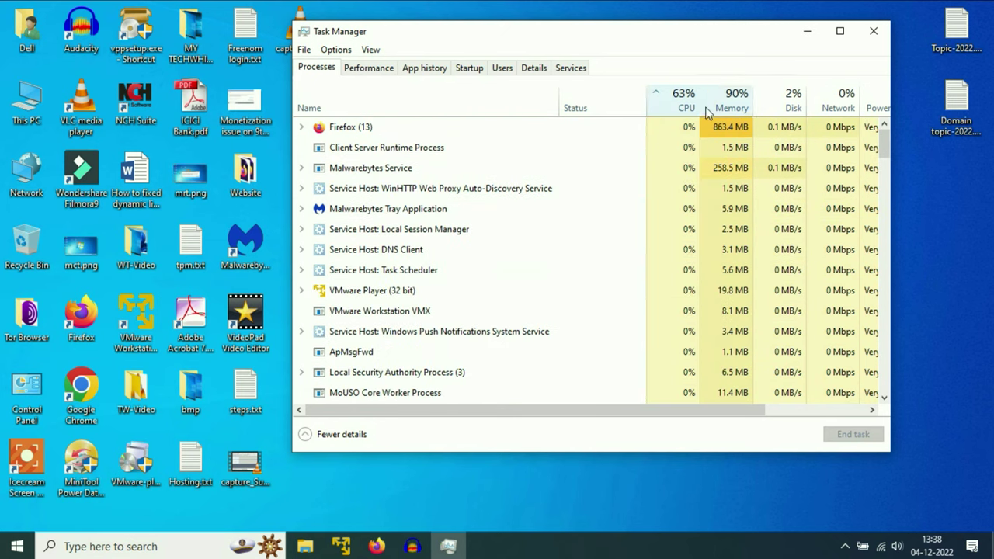
left_click(684, 111)
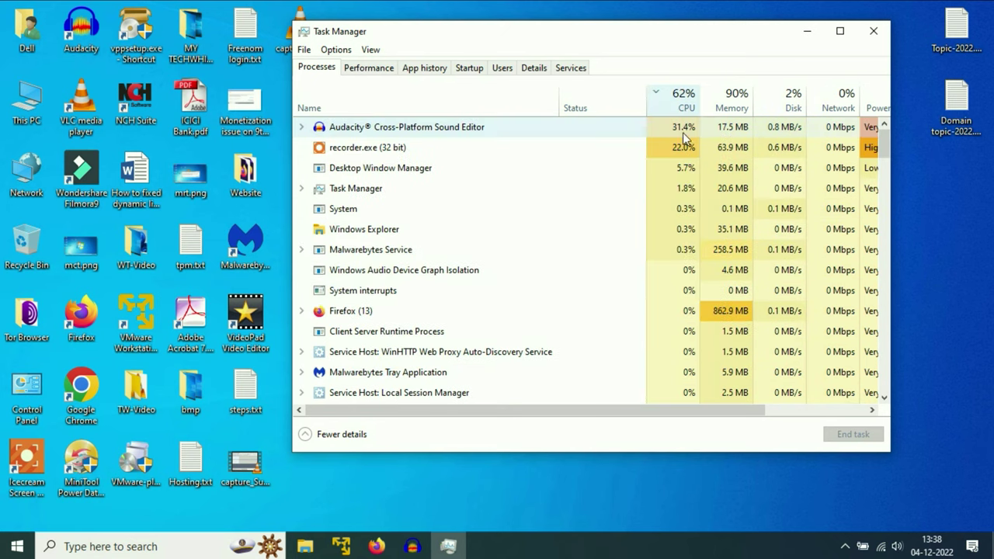
left_click(536, 133)
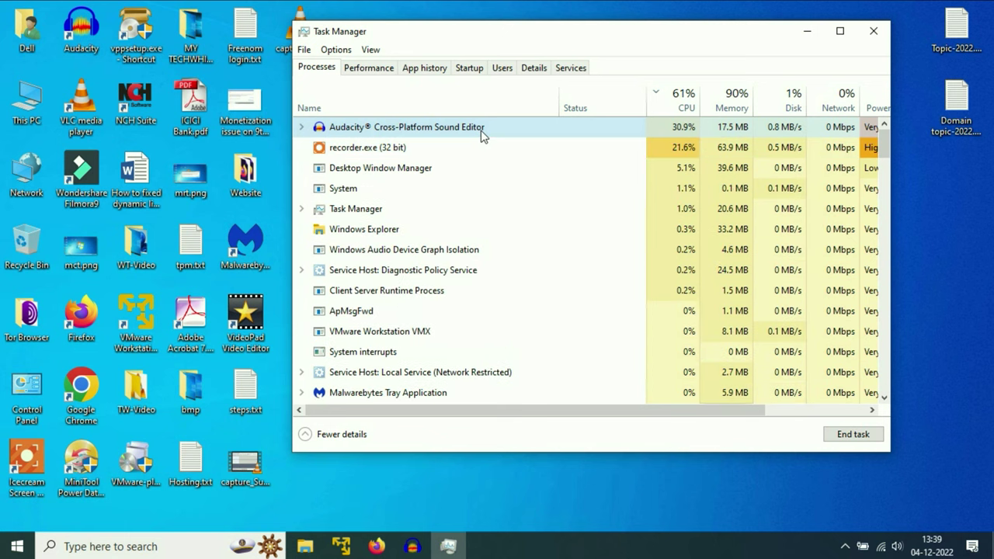
left_click_drag(551, 37, 581, 36)
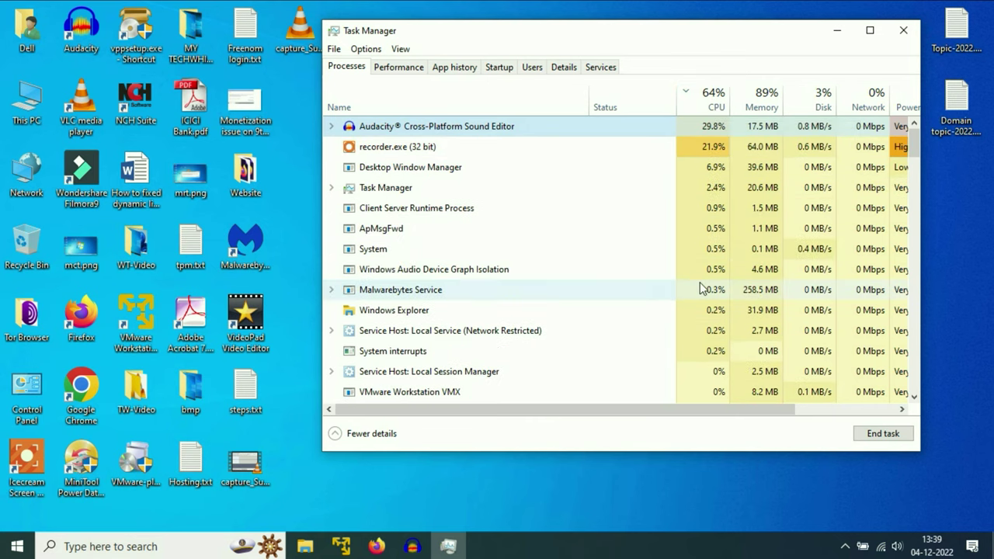
left_click(904, 30)
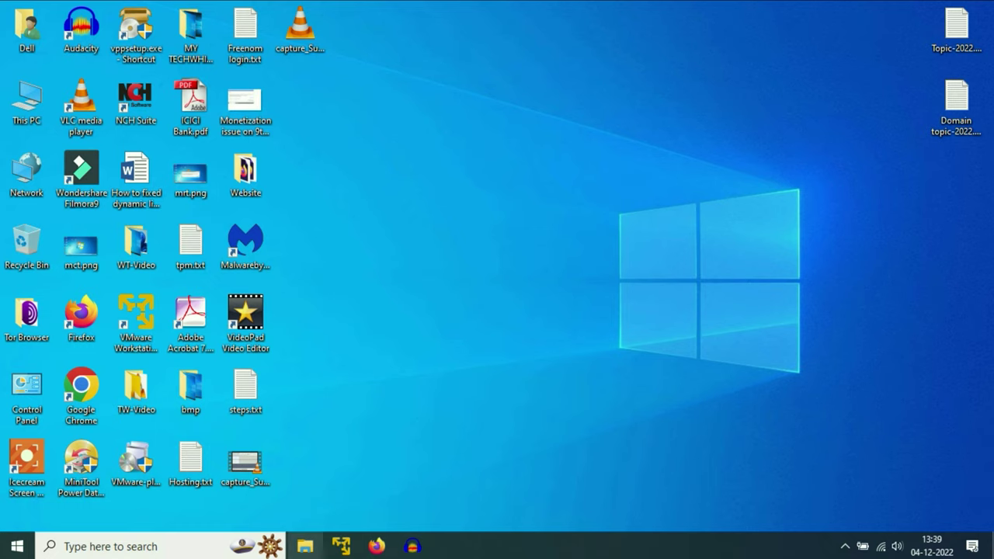
Open Command Prompt as administrator from the recent searches and move its window higher on the desktop.
left_click(126, 544)
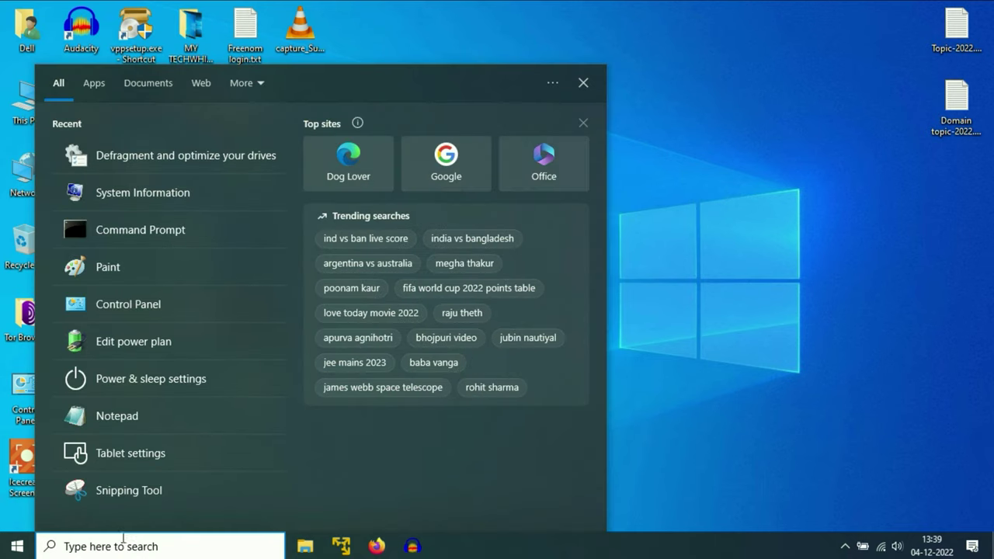
right_click(141, 229)
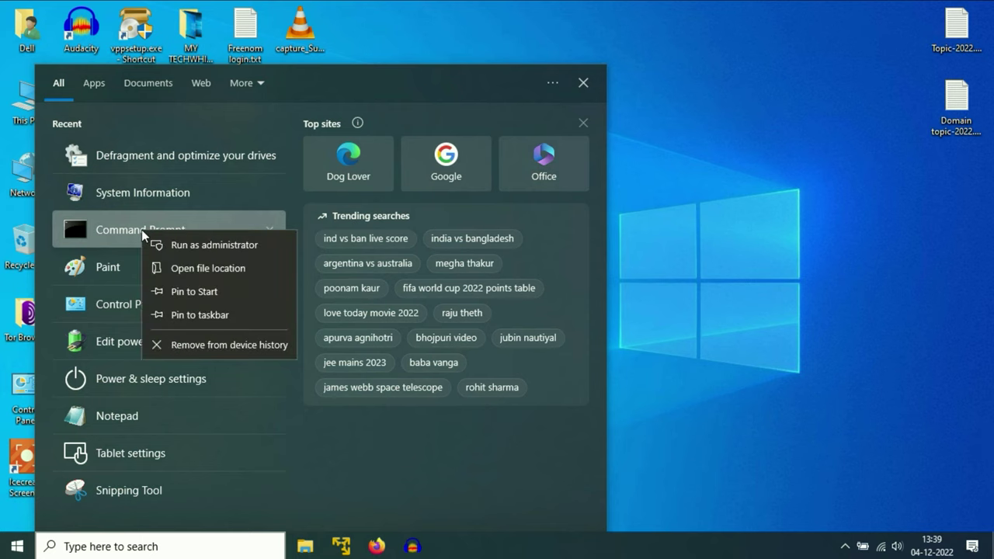
left_click(179, 246)
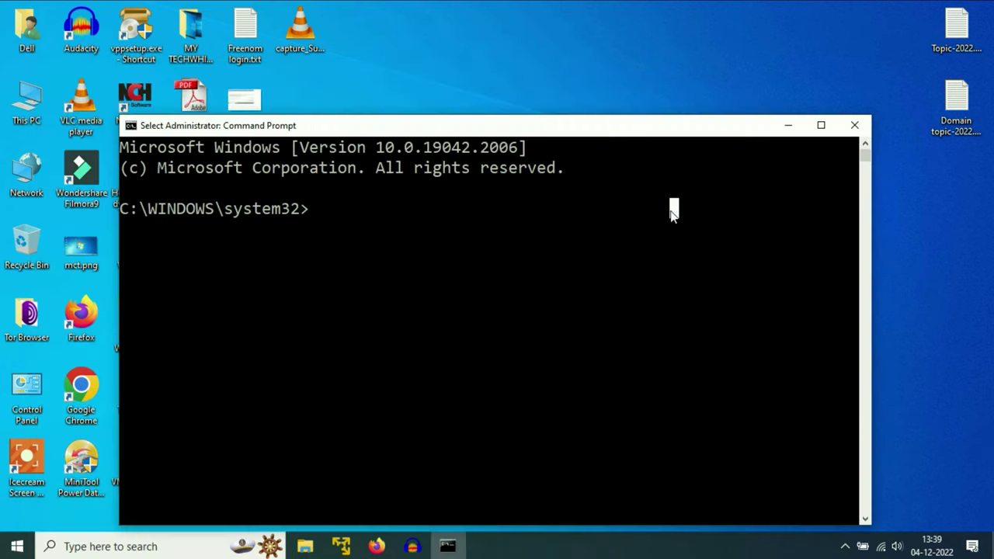
left_click(672, 206)
left_click_drag(516, 126, 546, 64)
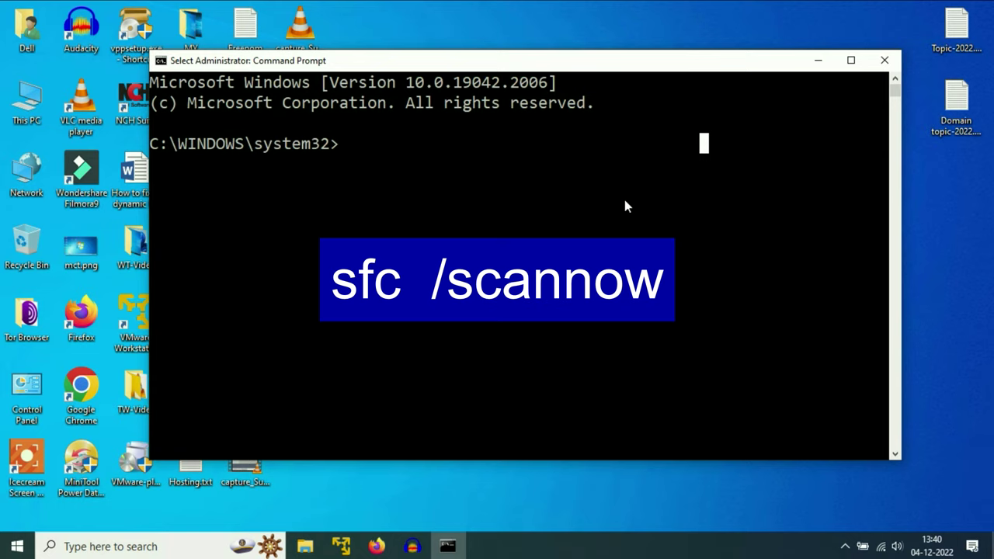
Run the system file check with the command sfc /scannow.
type("sf")
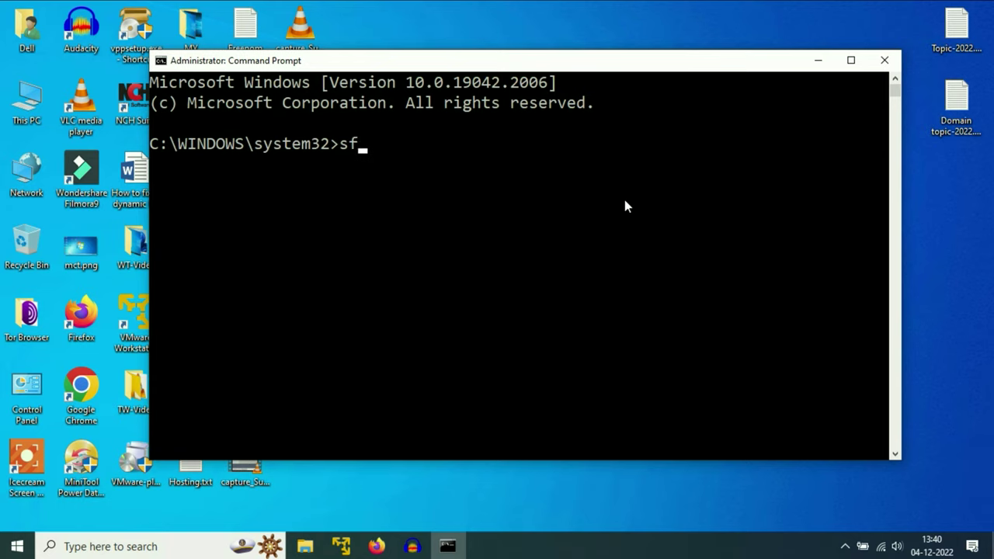
type("c /scannow")
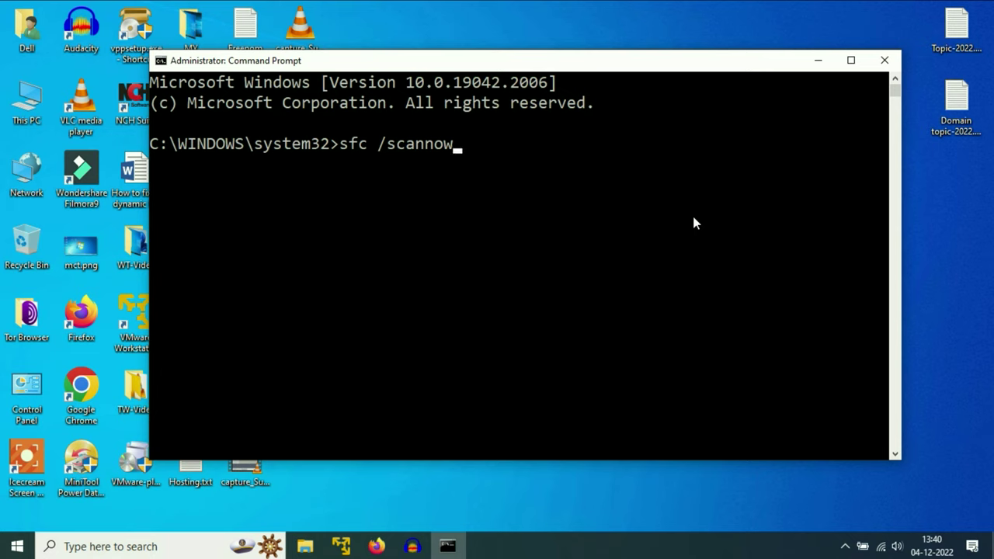
key("Return")
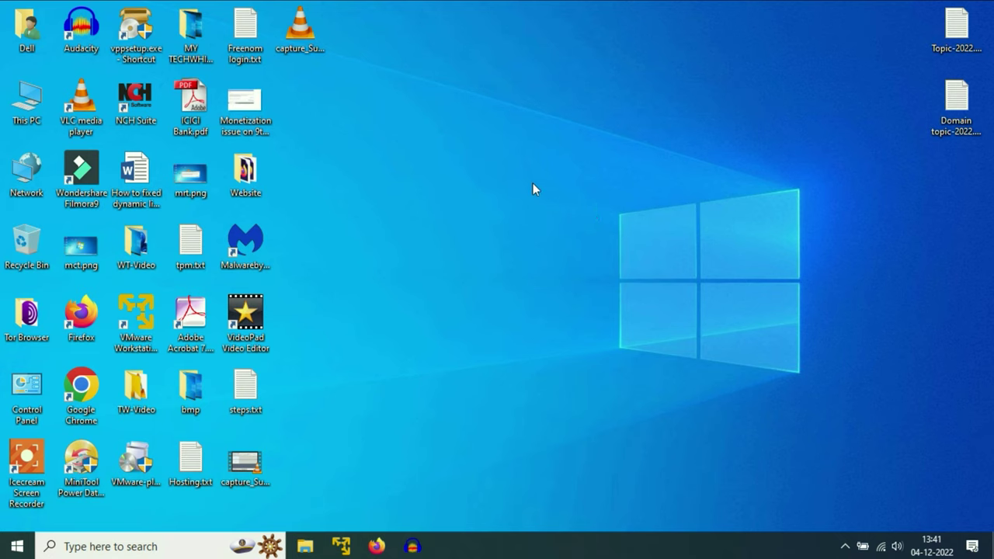
Search Windows for cmd and open Command Prompt with administrator rights.
left_click(128, 545)
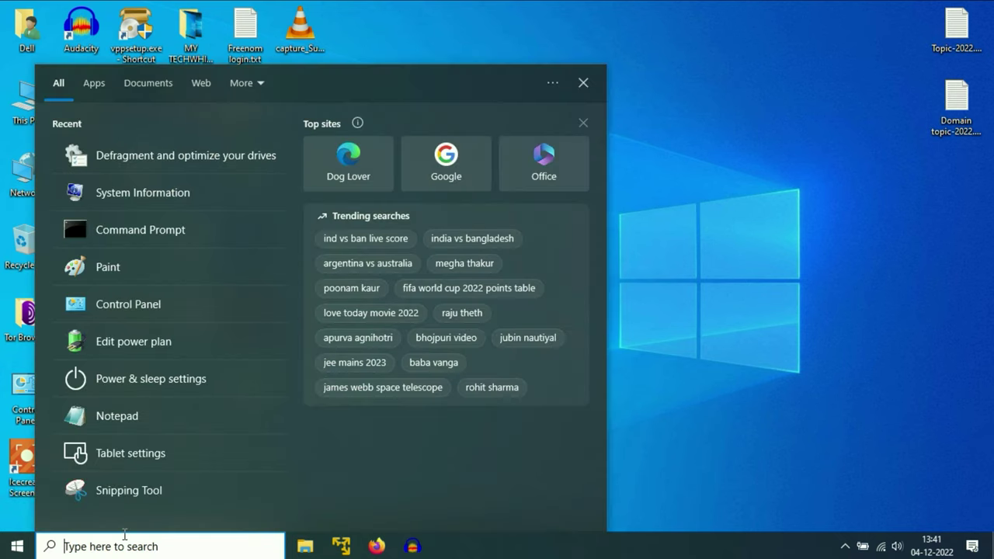
type("cmd")
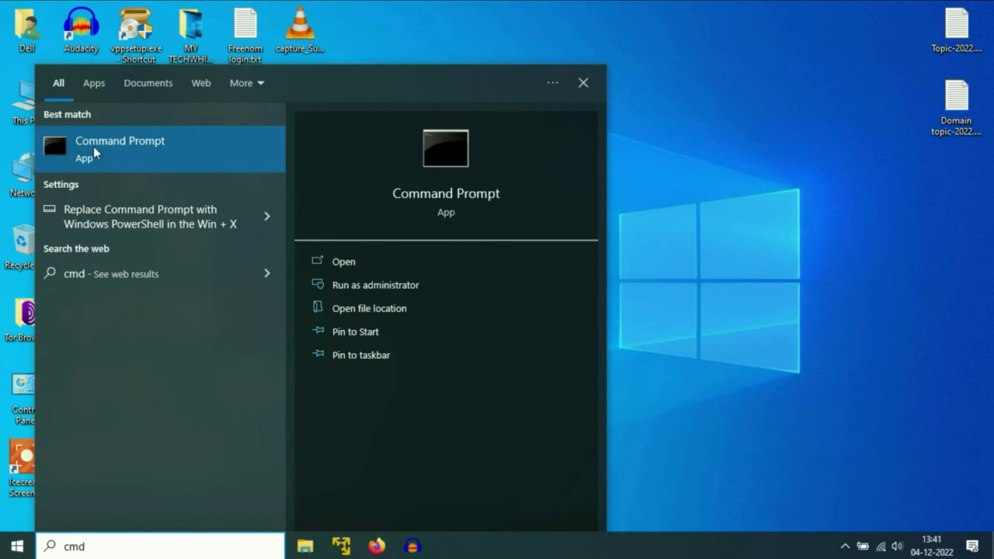
right_click(94, 146)
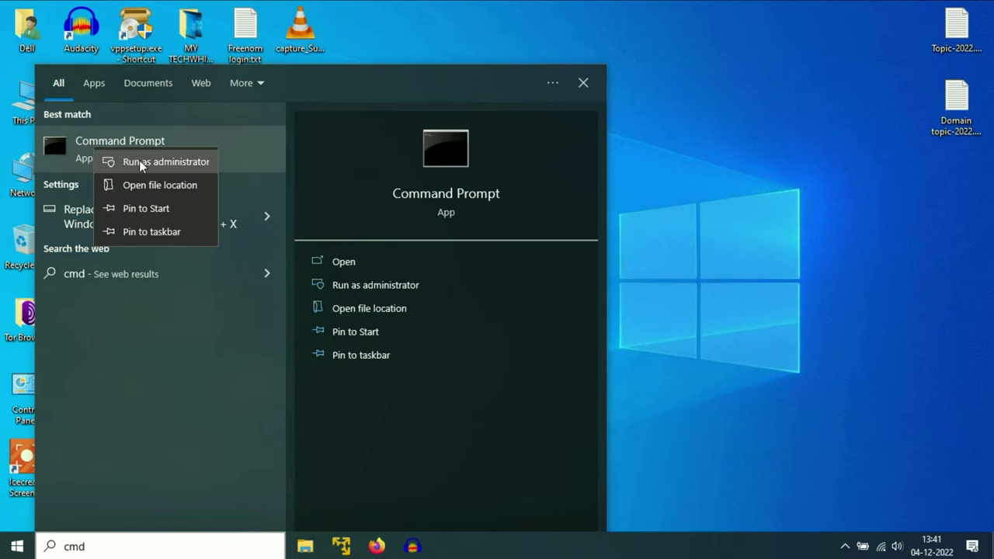
left_click(139, 162)
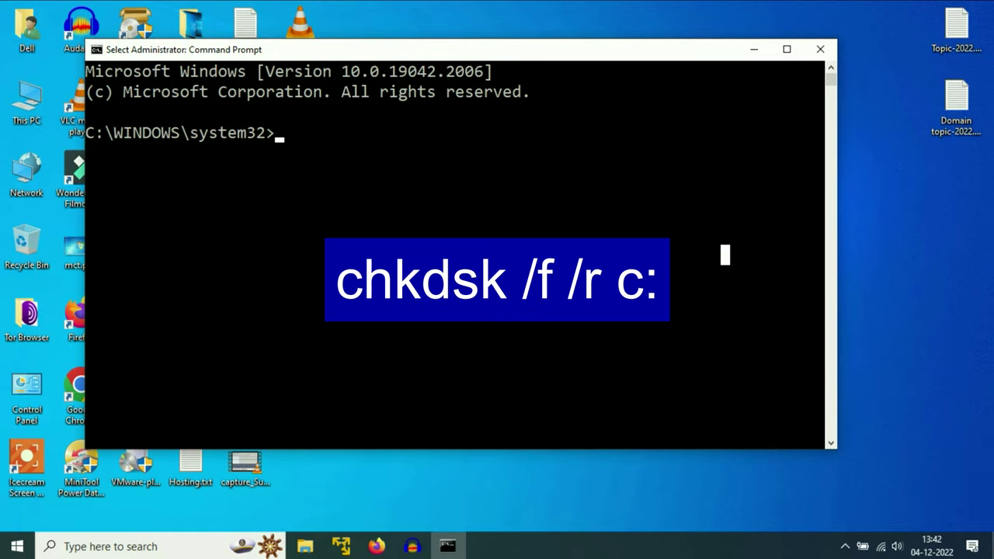
Run the disk check on the C drive with the command chkdsk /f /r c:.
type("c")
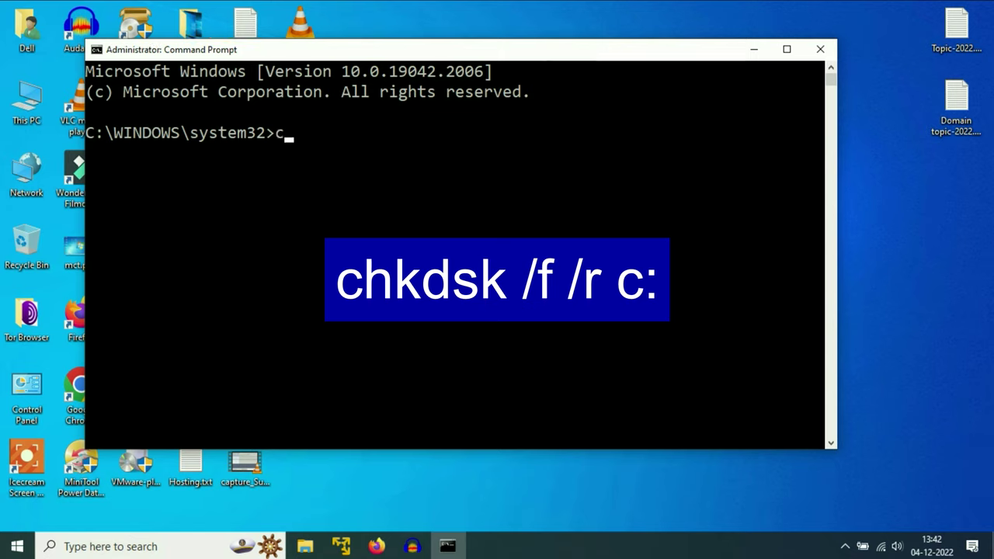
type("hkdsk /f /r ")
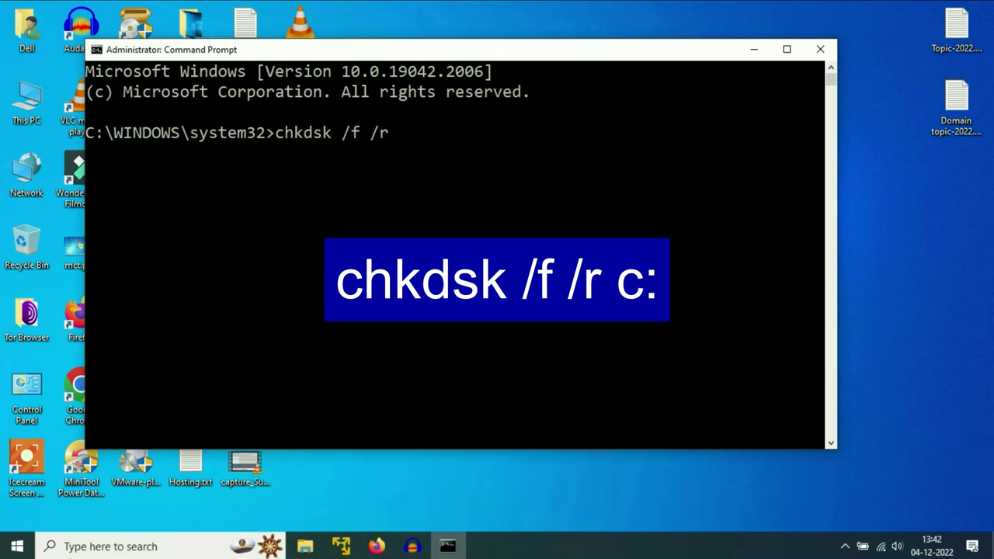
type("c")
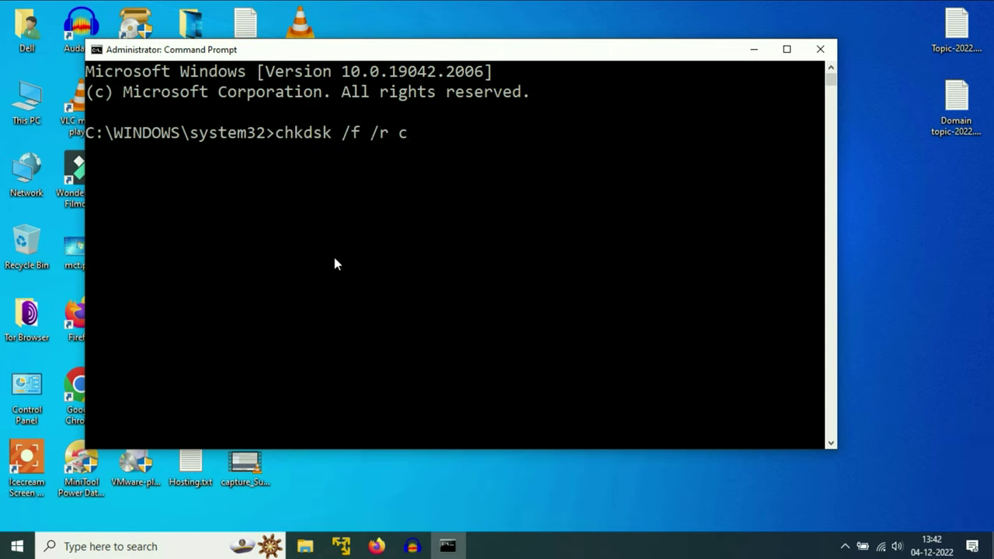
type(":")
key("Return")
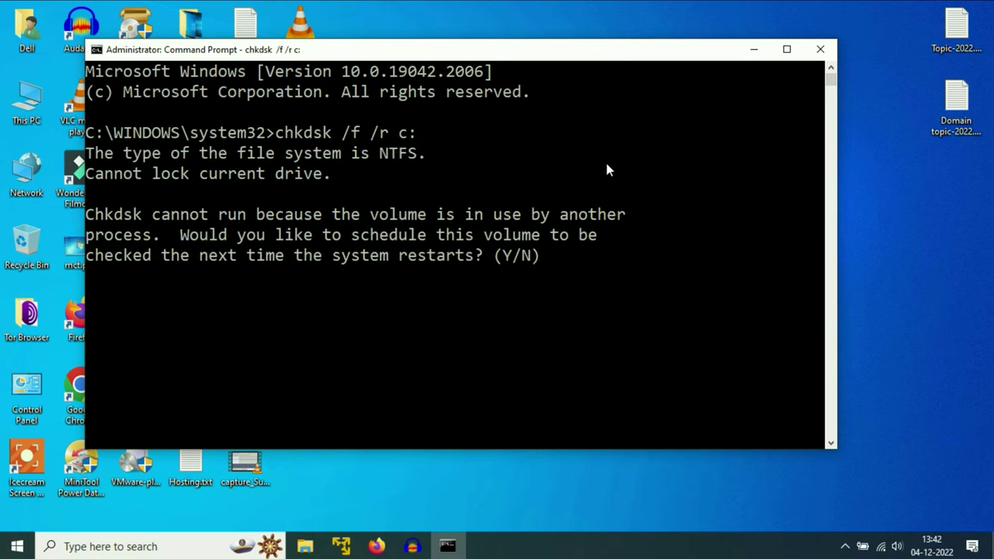
Highlight the question about checking the volume at the next restart and answer it with y.
left_click(242, 194)
left_click_drag(194, 256, 487, 264)
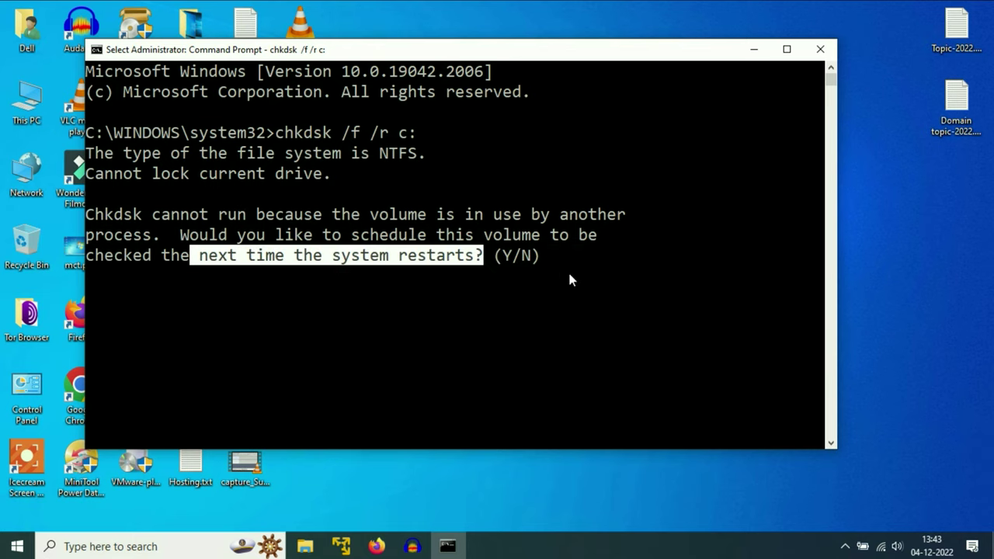
type("y")
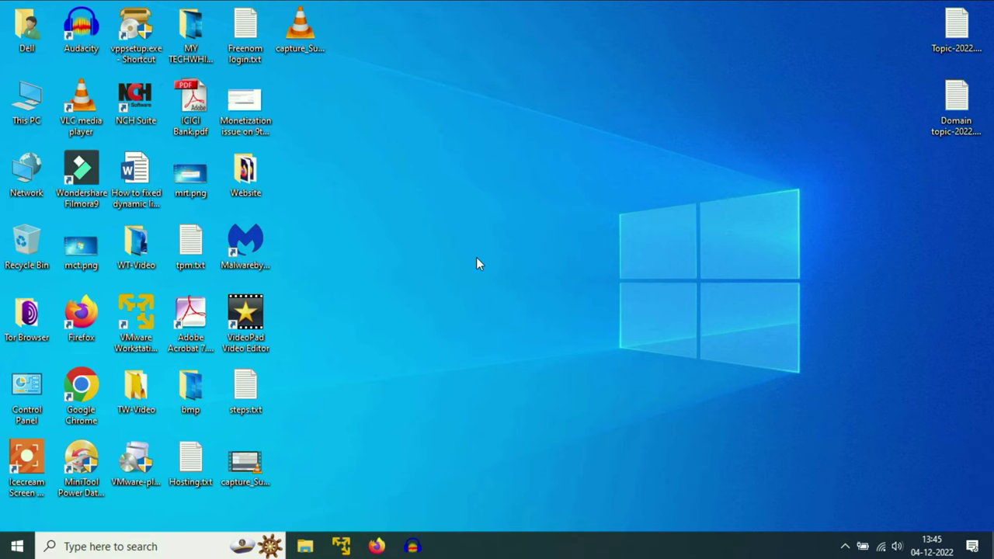
Switch to Firefox to view the SSD drive image results, and open the Defragment and Optimize Drives tool.
left_click(378, 544)
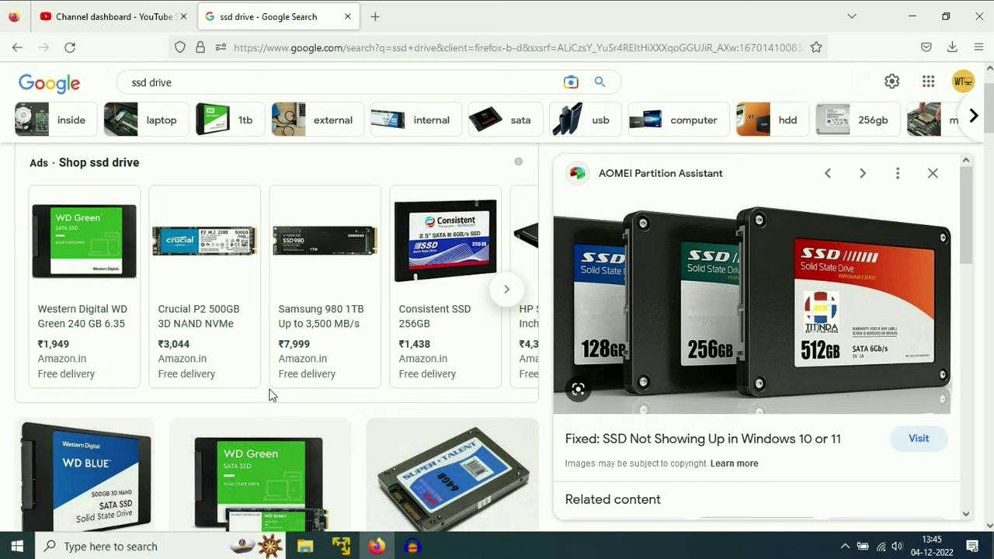
left_click(131, 546)
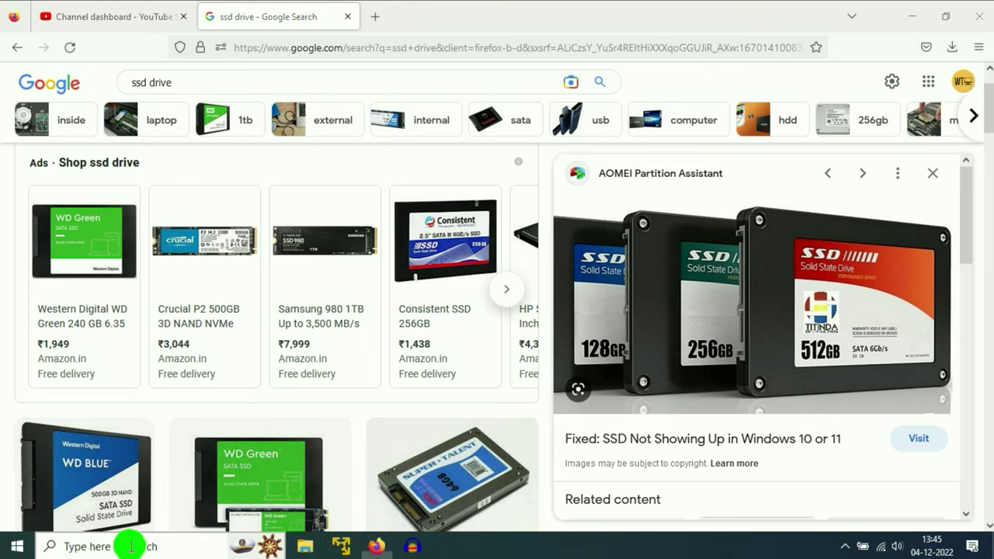
type("de")
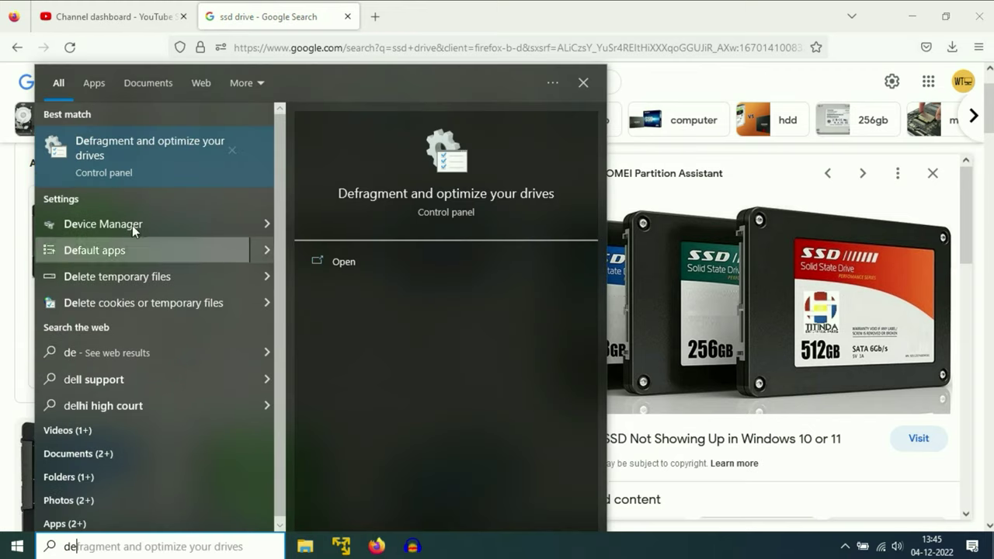
left_click(129, 145)
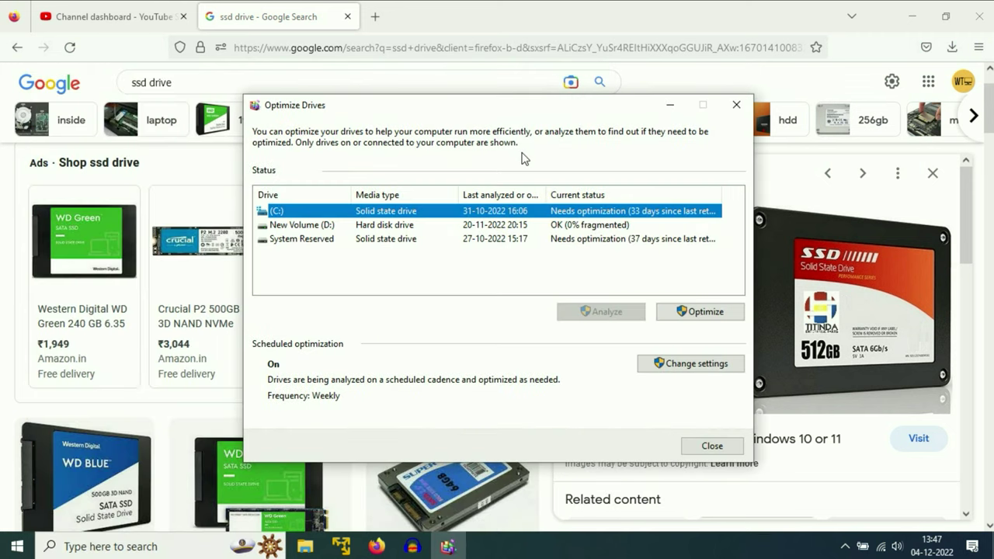
Compare the media type and optimization status of the C drive and New Volume (D:) in the drive list.
left_click(412, 225)
left_click(409, 211)
left_click(386, 226)
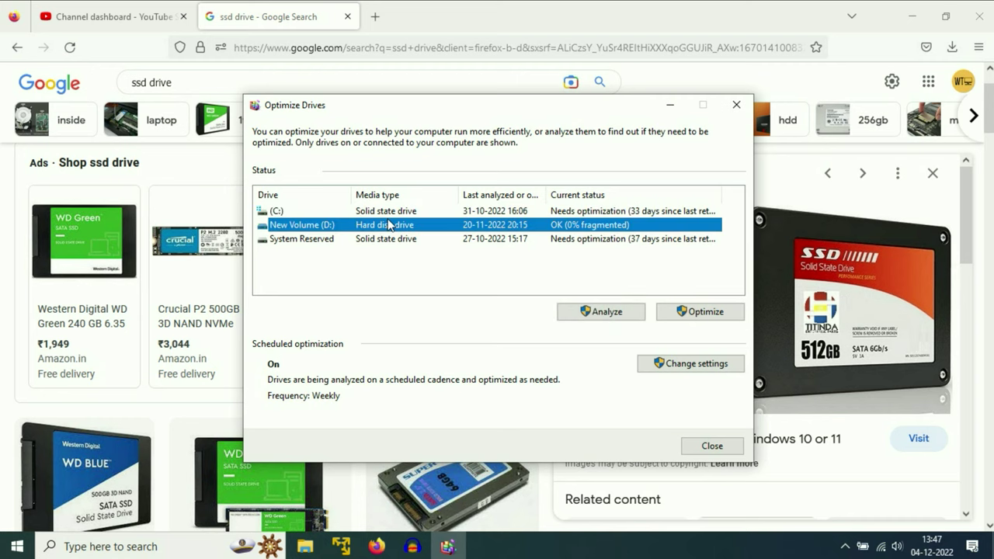
left_click(392, 211)
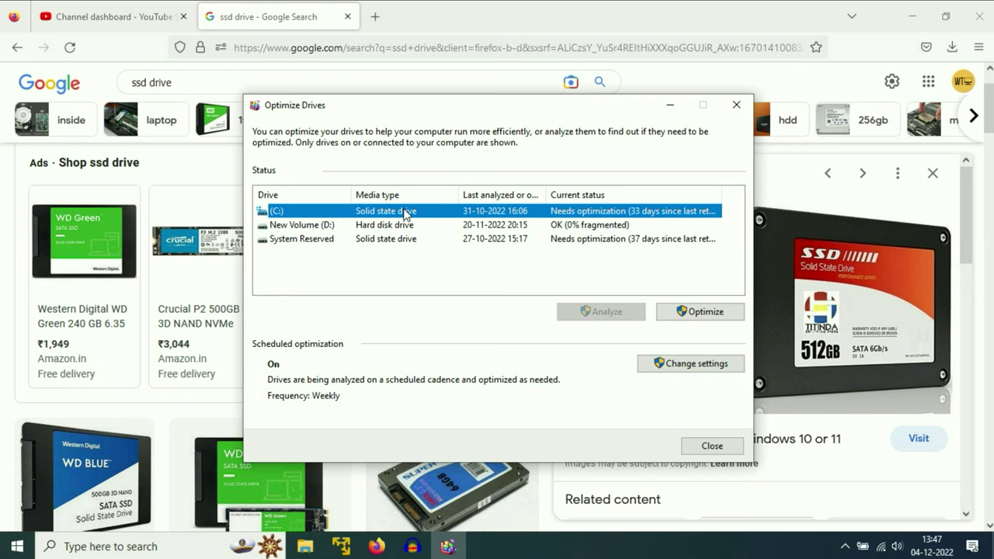
left_click(401, 226)
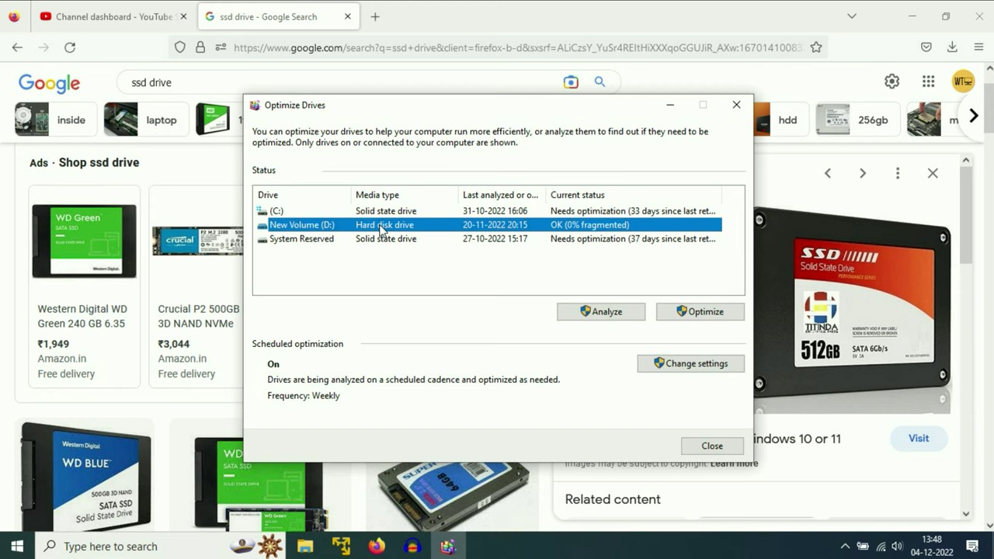
Switch to Firefox and search Google in a new tab for "caddy for hard drive".
left_click(375, 17)
left_click(367, 47)
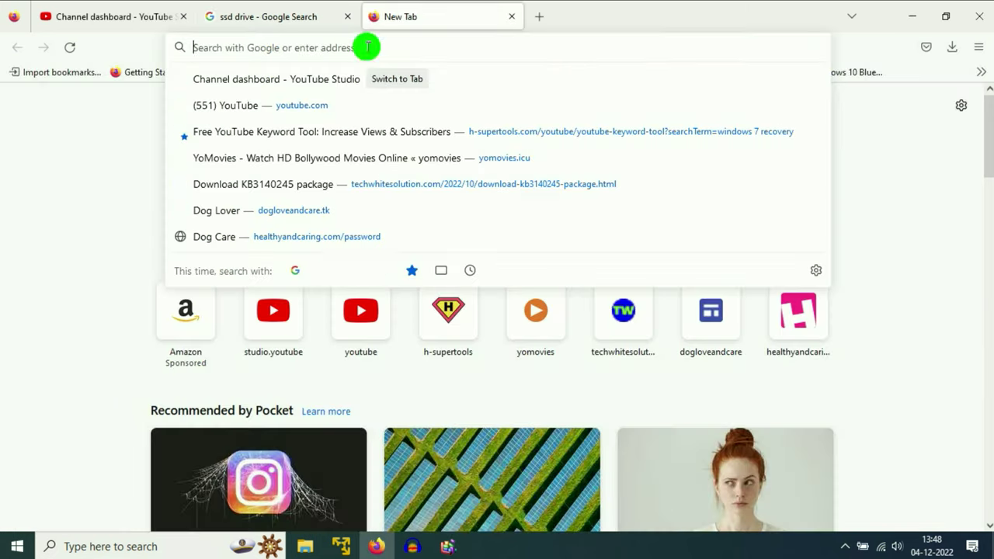
type("caddy for")
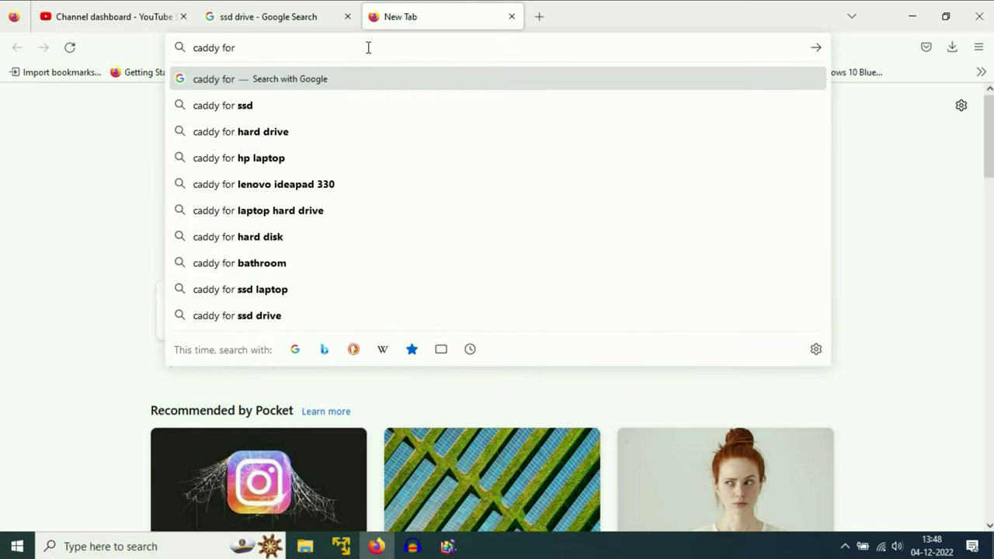
left_click(267, 132)
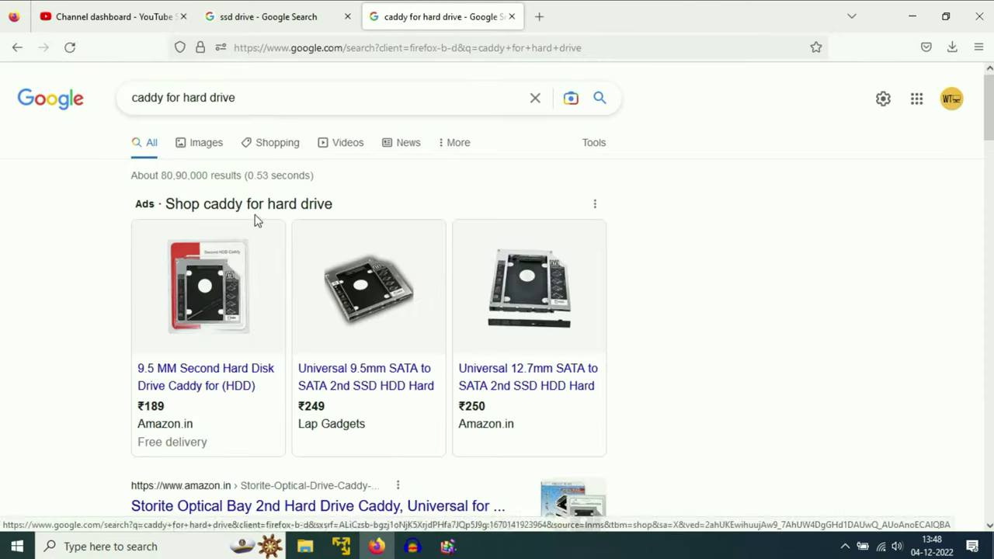
Open the shopping result for the 9.5 MM Second Hard Disk Drive Caddy and view its Amazon product details.
scroll(255, 220, "down", 2)
left_click(217, 222)
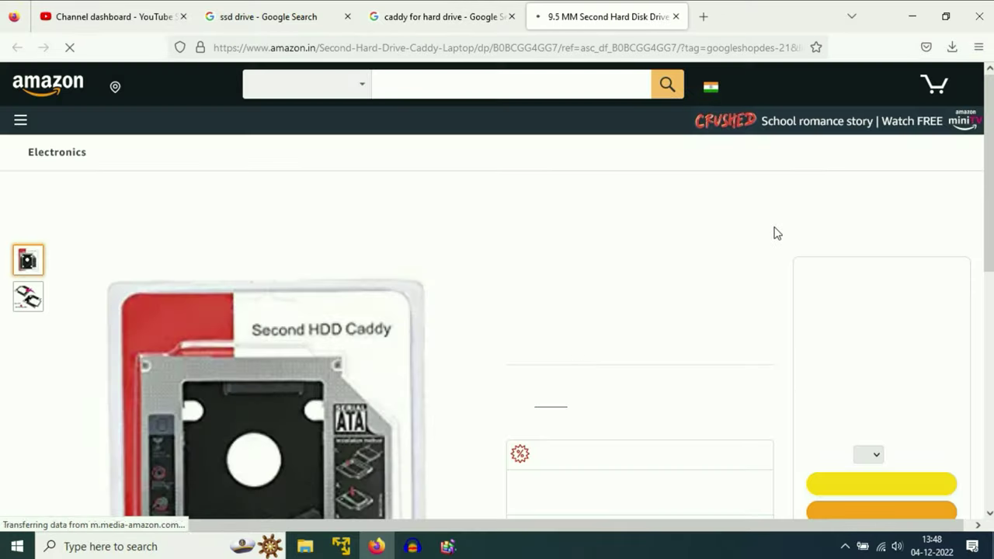
scroll(426, 289, "down", 3)
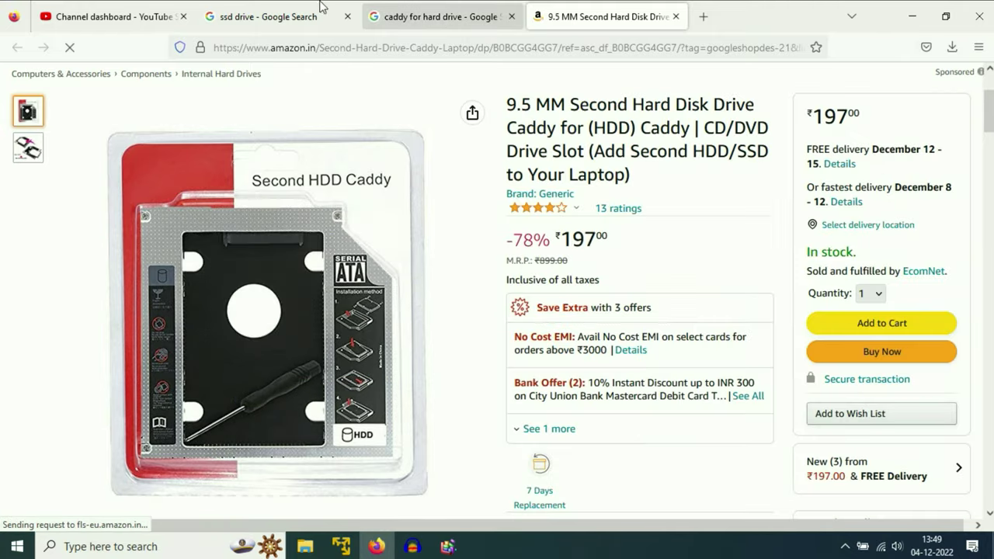
Minimize Firefox, select the C drive in Optimize Drives, and close the Optimize Drives window.
left_click(910, 15)
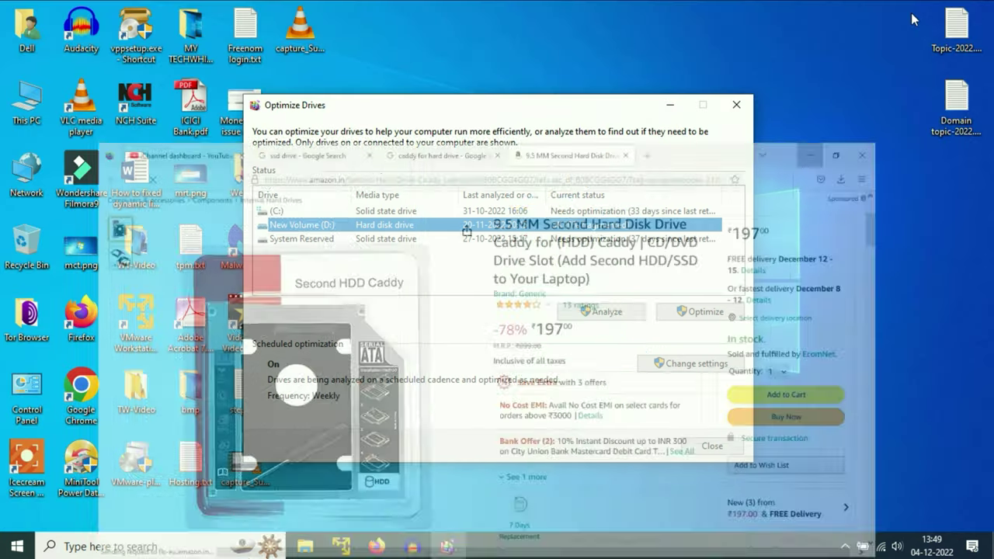
left_click(400, 213)
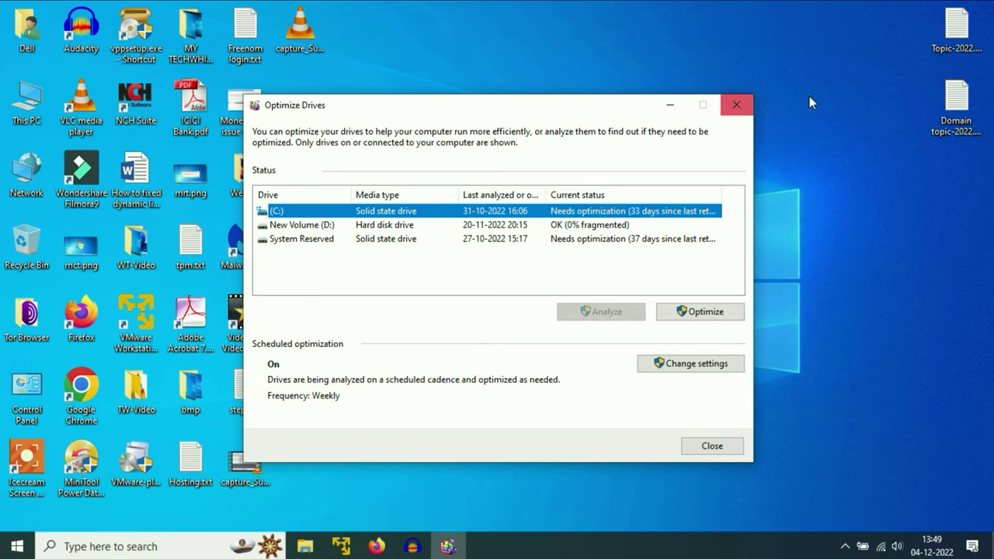
left_click(736, 106)
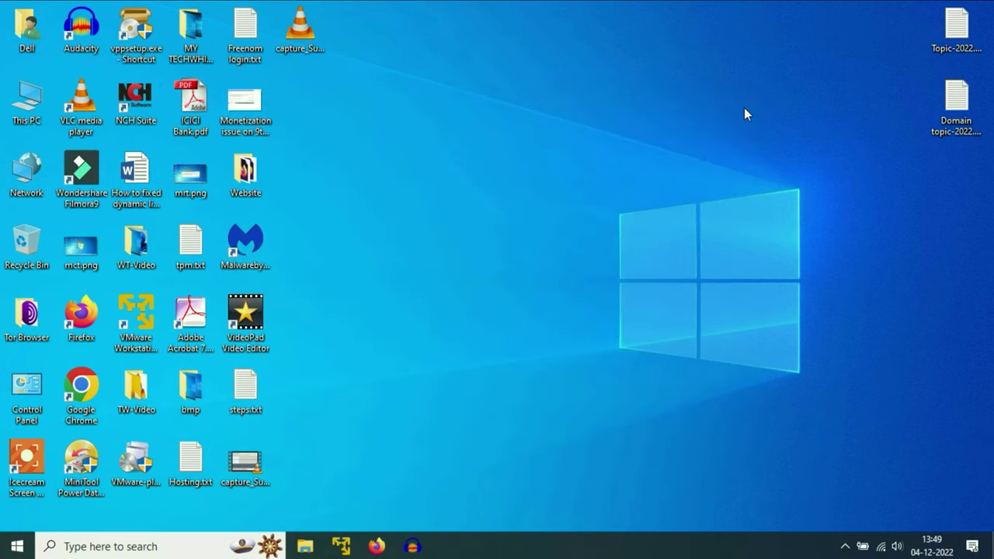